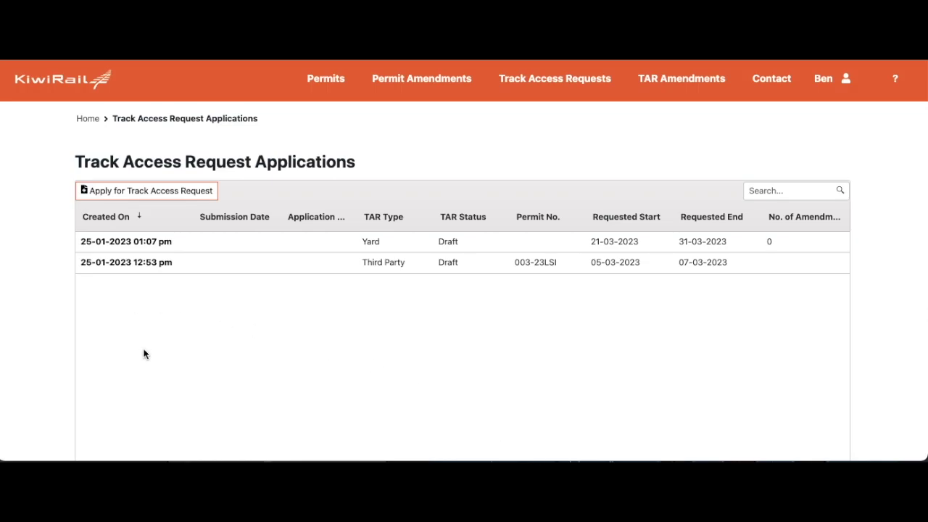
# Start a new Track Access Request application and read the note that standard TARs need an approved Permit to Enter.
pyautogui.click(191, 193)
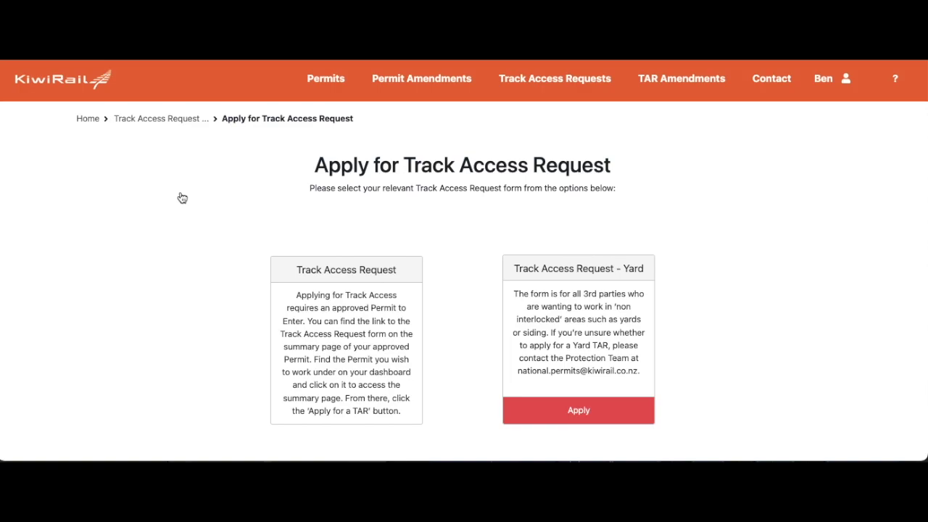
pyautogui.moveTo(297, 295); pyautogui.dragTo(390, 410)
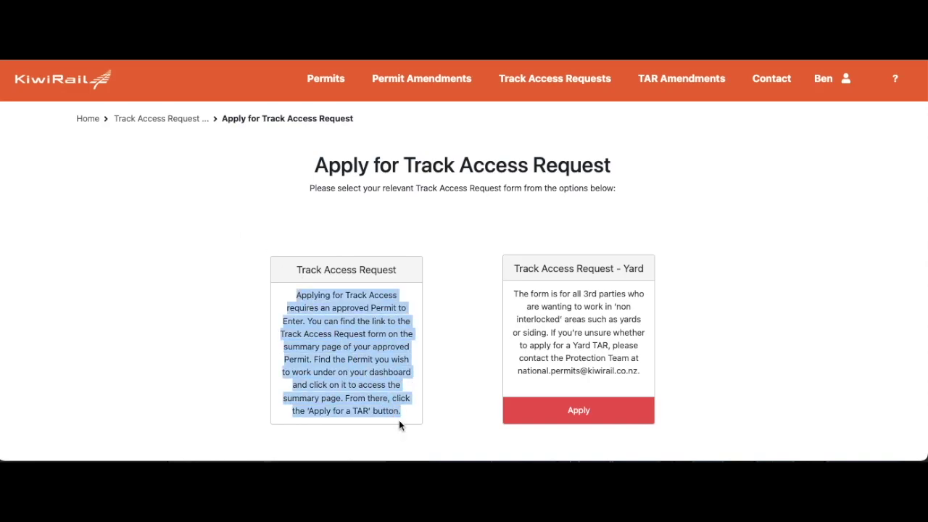
pyautogui.click(426, 389)
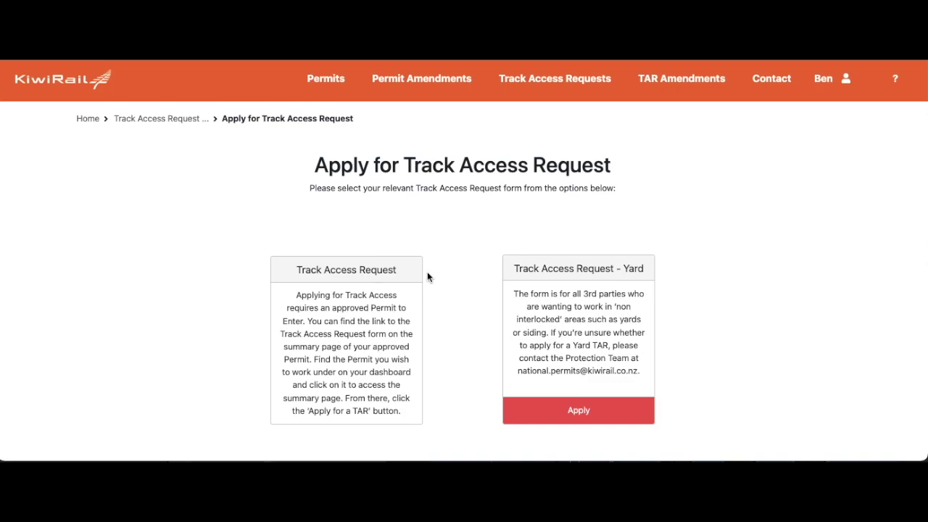
pyautogui.click(324, 86)
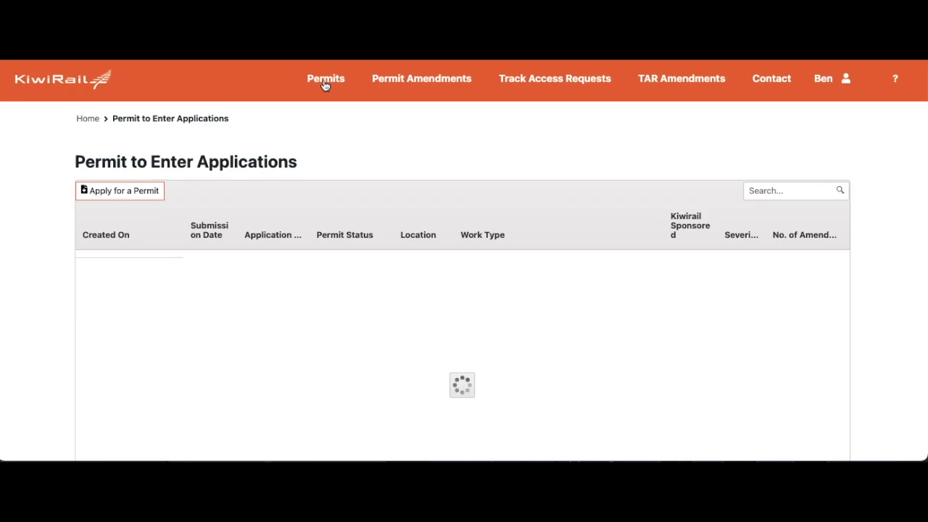
pyautogui.scroll(-1, 76, 250)
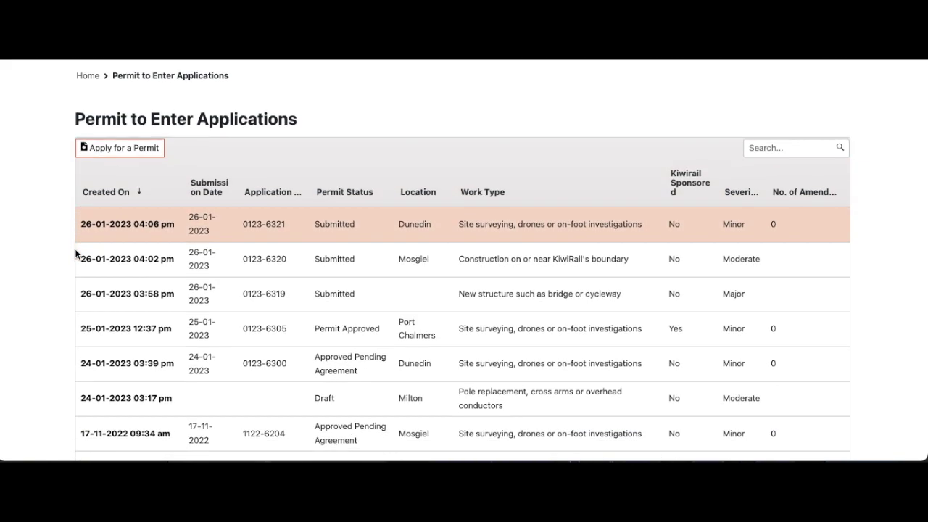
pyautogui.click(144, 335)
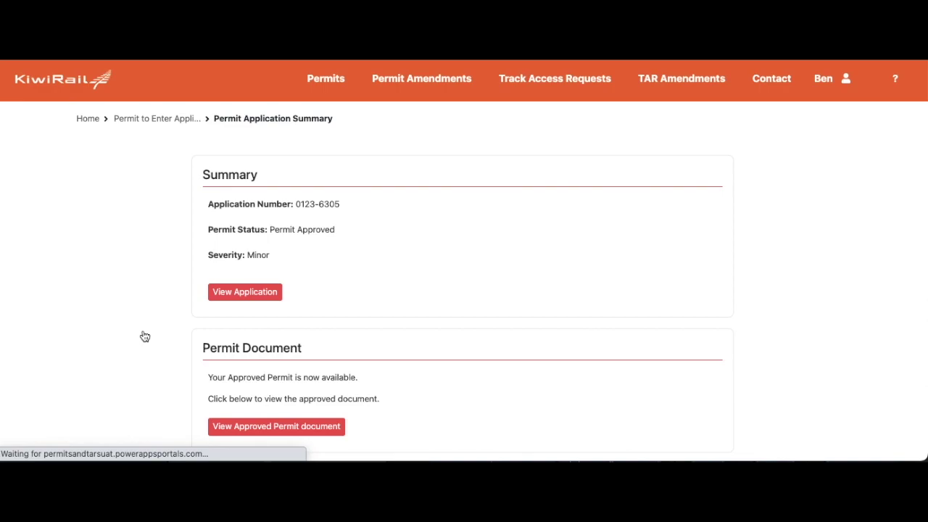
pyautogui.scroll(-4, 144, 336)
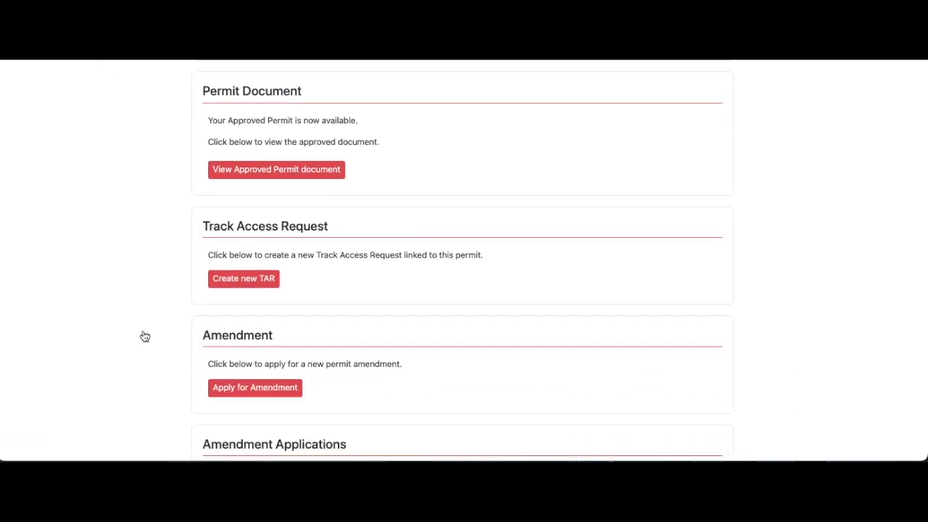
pyautogui.click(258, 286)
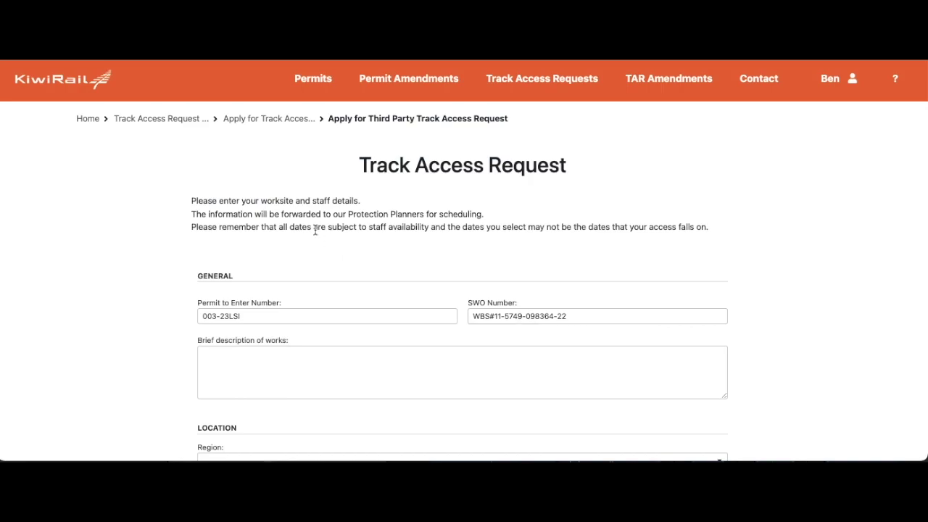
pyautogui.click(566, 78)
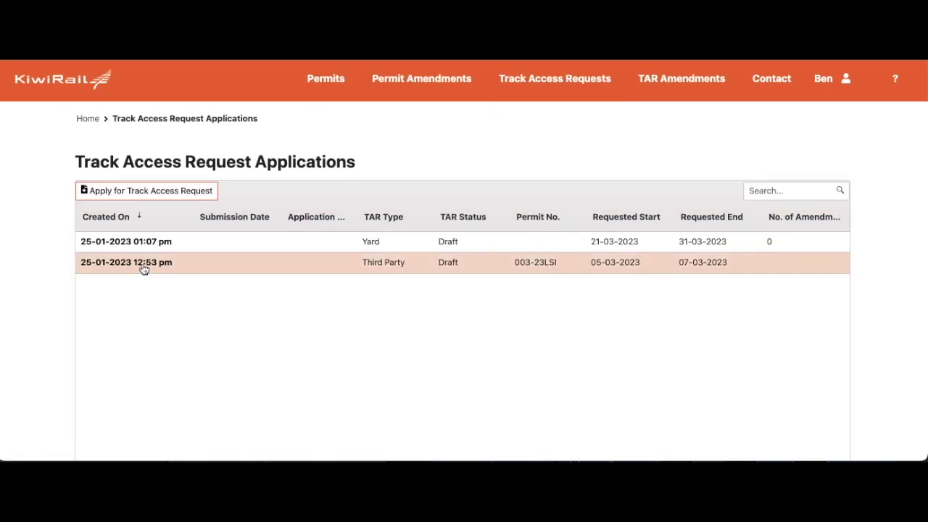
# Open the 003-23LSI Third Party draft and review its South Island, MSL, 357.000–358.300km location details.
pyautogui.click(144, 268)
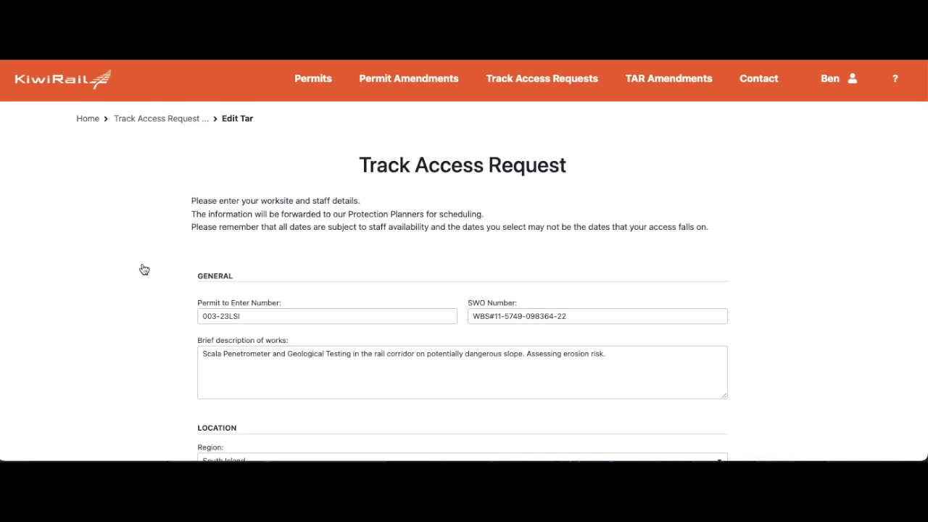
pyautogui.scroll(-2, 144, 269)
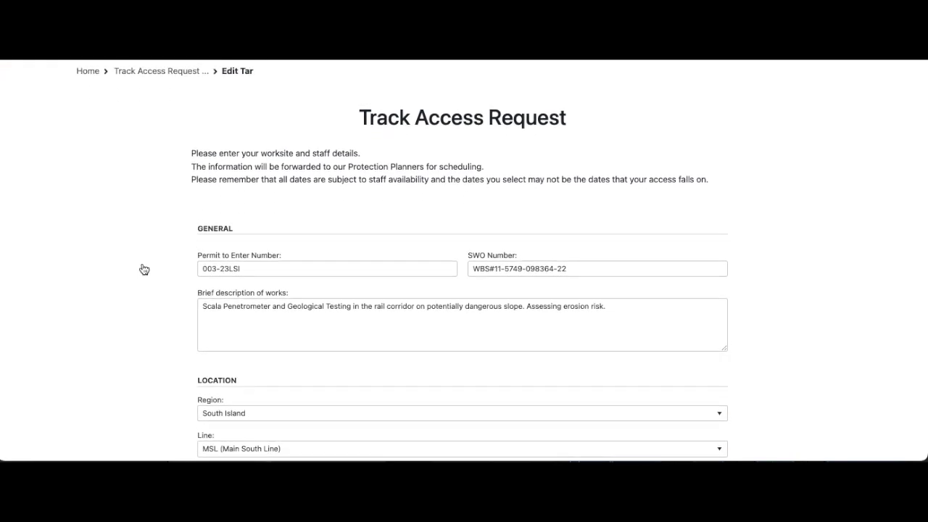
pyautogui.scroll(-1, 144, 269)
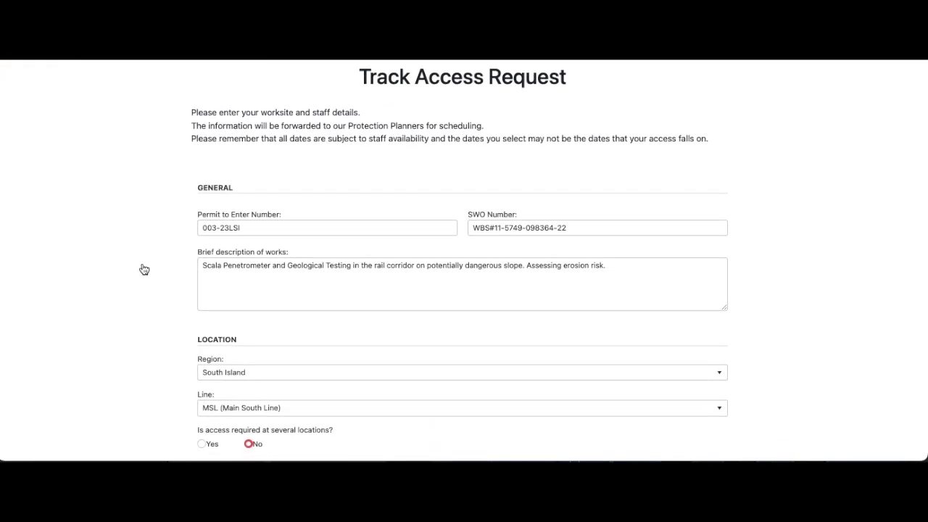
pyautogui.scroll(-2, 144, 269)
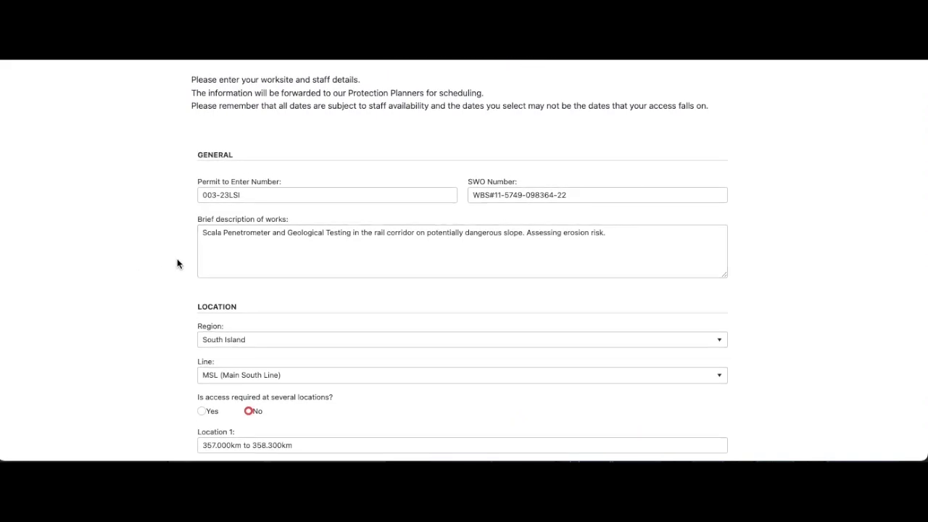
pyautogui.scroll(-3, 177, 263)
pyautogui.scroll(-1, 177, 263)
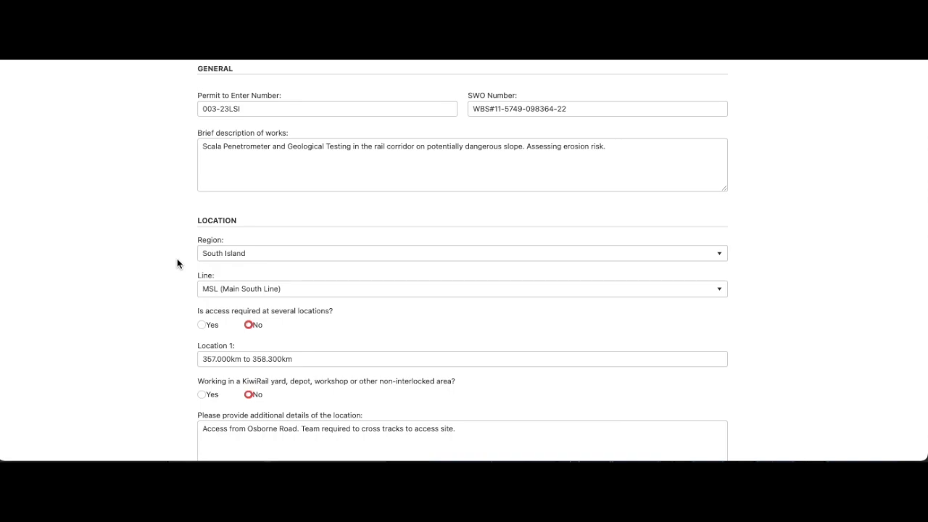
pyautogui.scroll(-2, 176, 263)
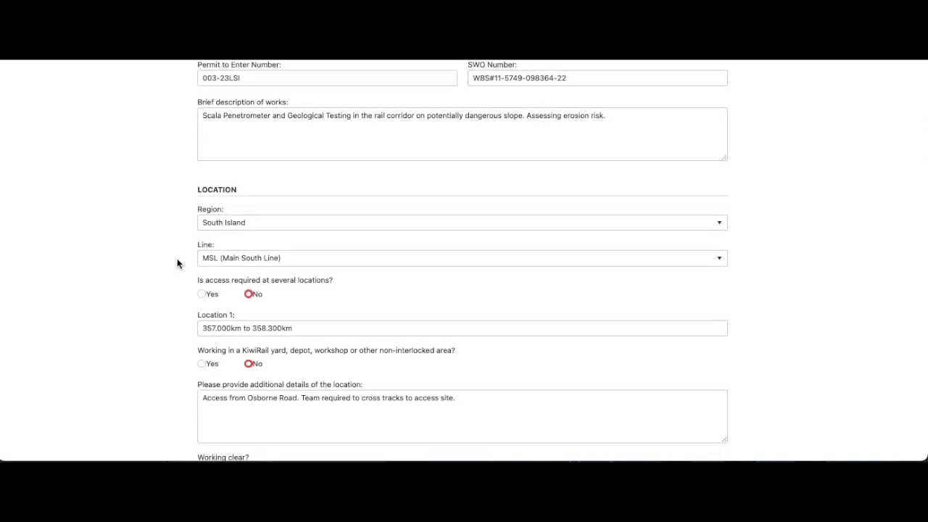
pyautogui.scroll(1, 177, 263)
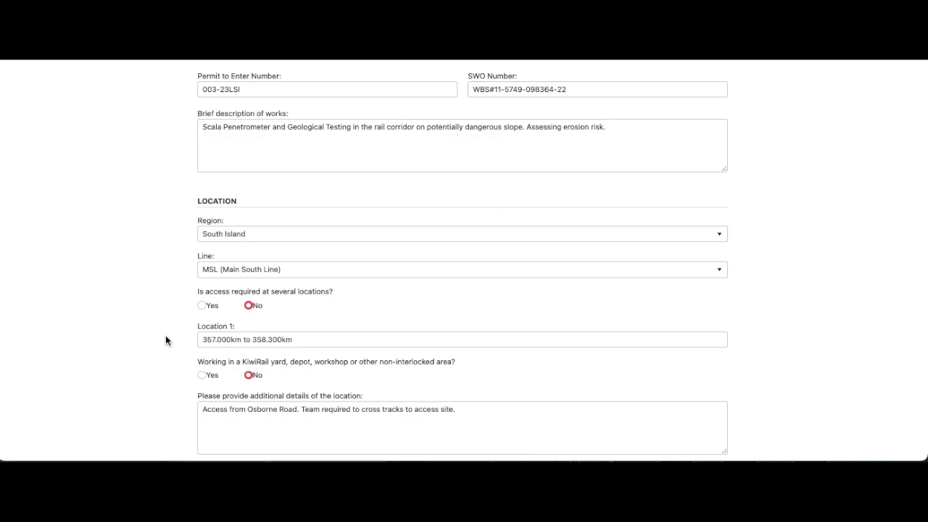
pyautogui.click(204, 307)
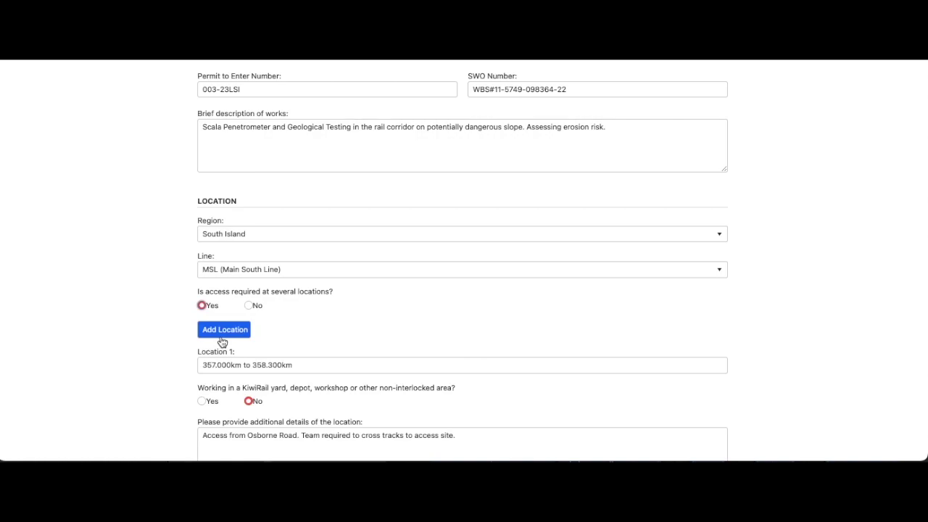
pyautogui.click(249, 305)
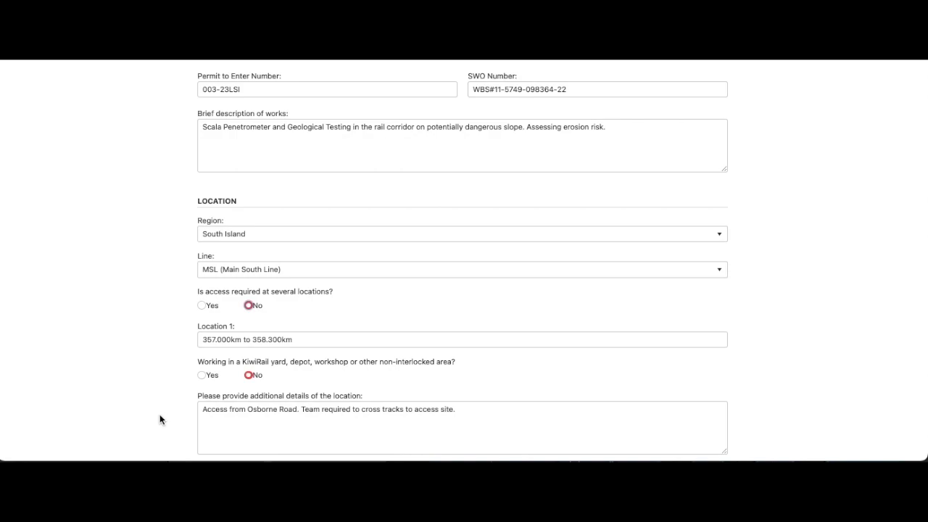
pyautogui.scroll(-10, 161, 419)
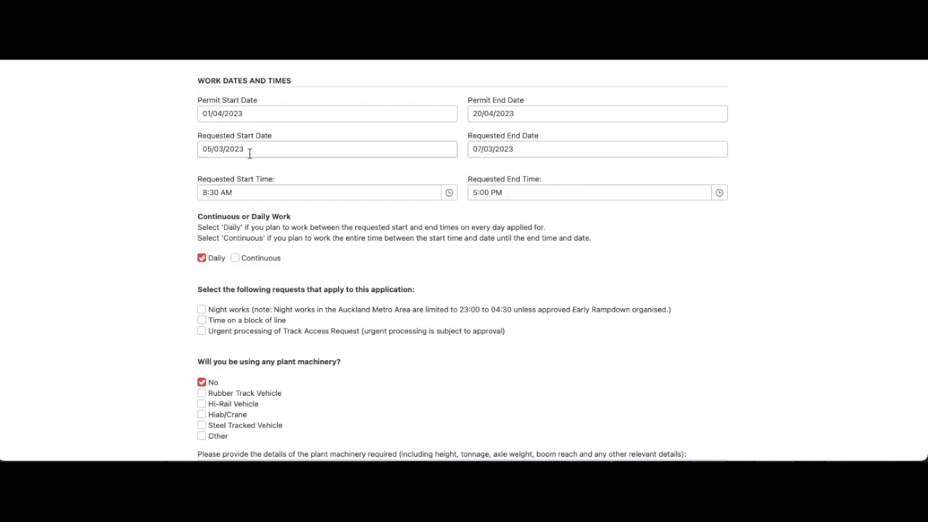
# Pick 9 April 2023 as the requested start and 11 April 2023 as the end date.
pyautogui.click(216, 152)
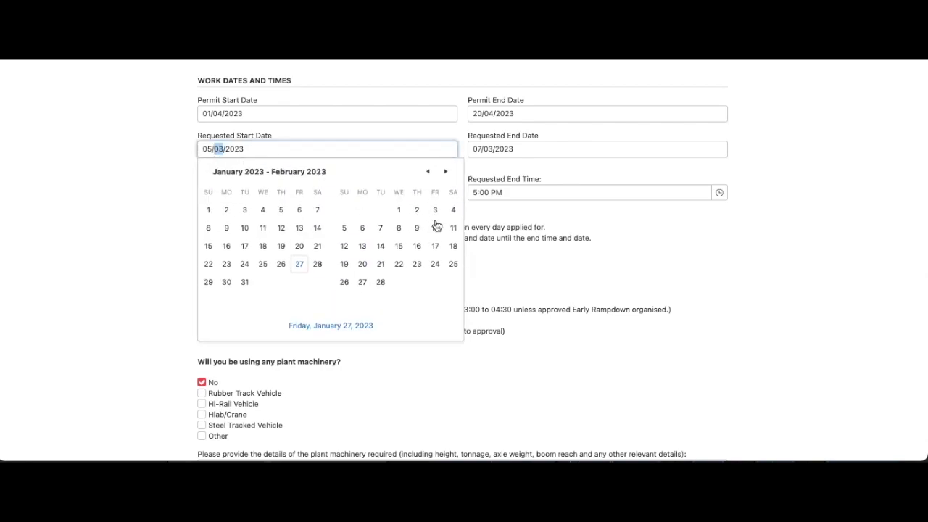
pyautogui.click(447, 174)
pyautogui.click(447, 174)
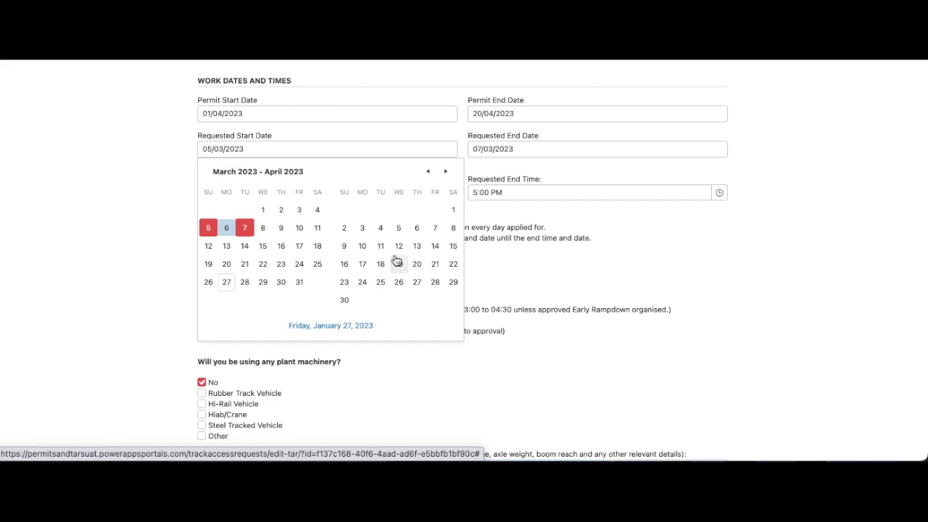
pyautogui.click(345, 246)
pyautogui.click(380, 245)
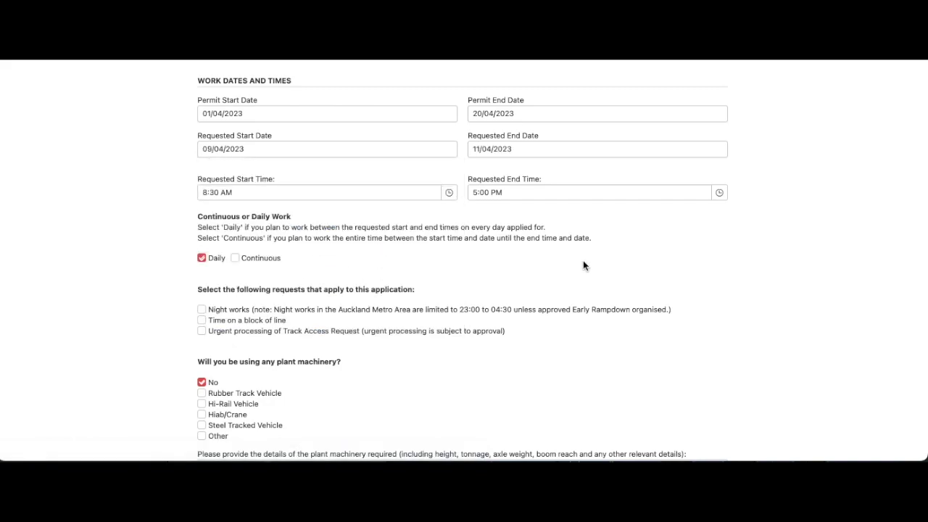
pyautogui.scroll(-1, 432, 275)
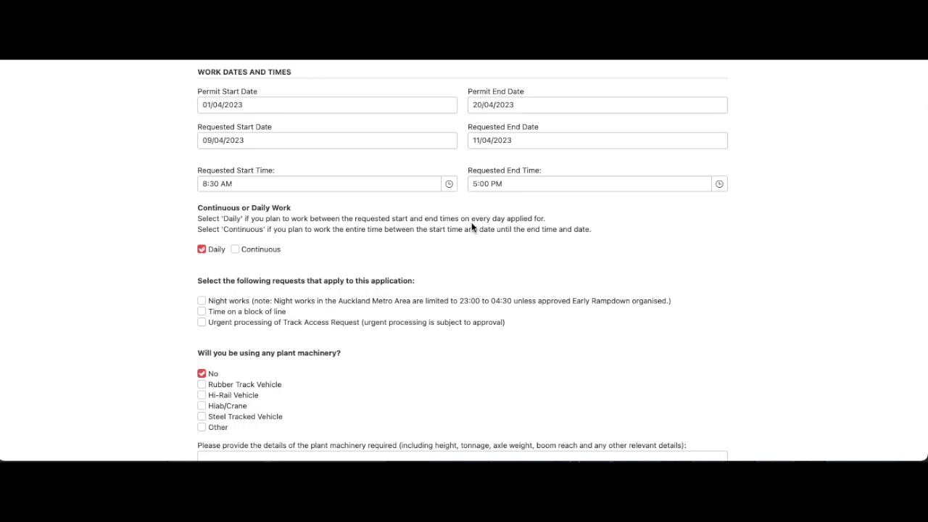
pyautogui.scroll(-1, 471, 227)
pyautogui.scroll(-2, 326, 221)
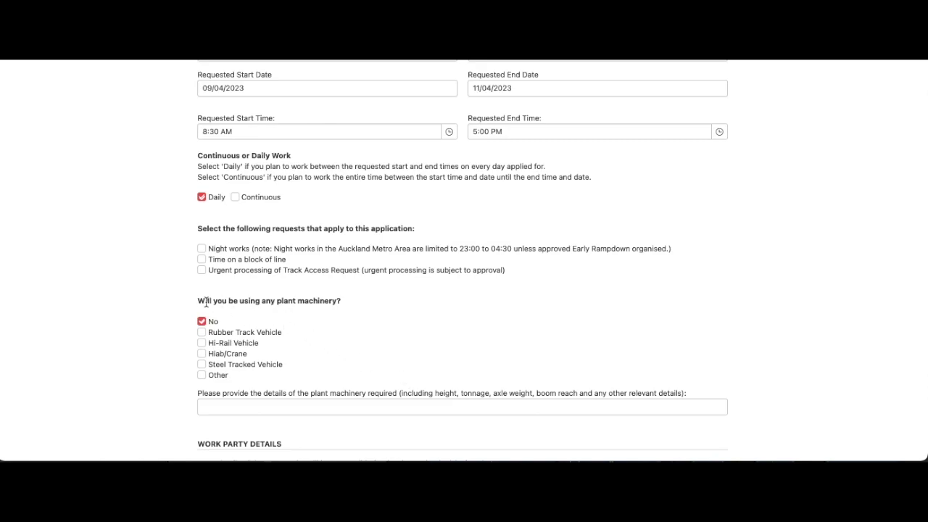
pyautogui.scroll(-3, 348, 302)
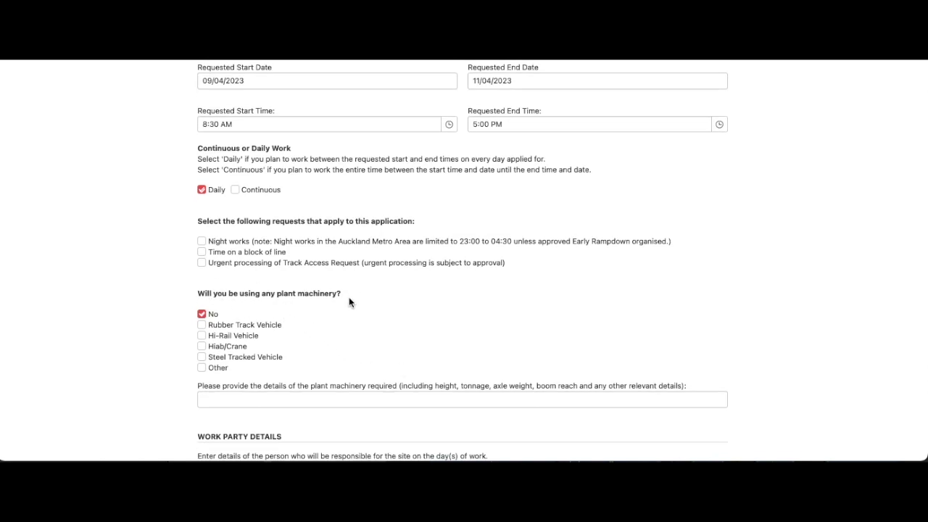
pyautogui.scroll(-3, 349, 301)
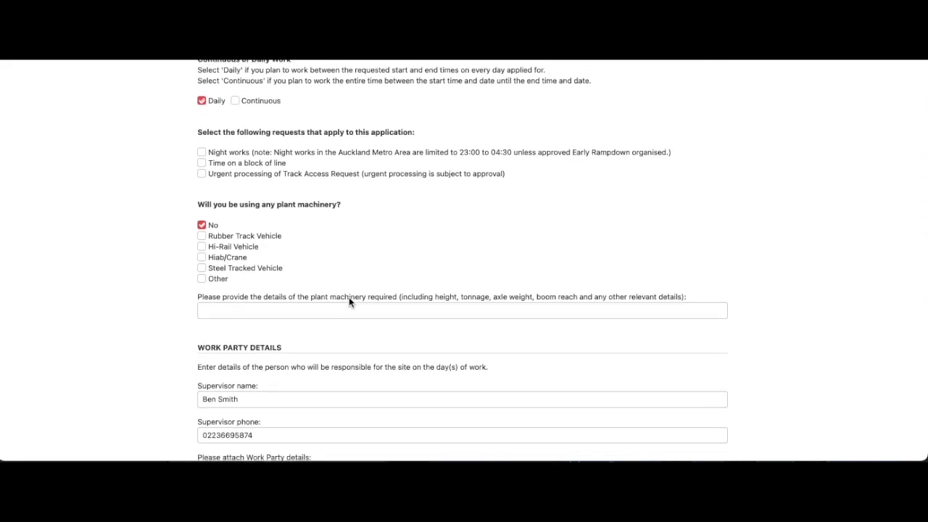
pyautogui.scroll(-3, 349, 302)
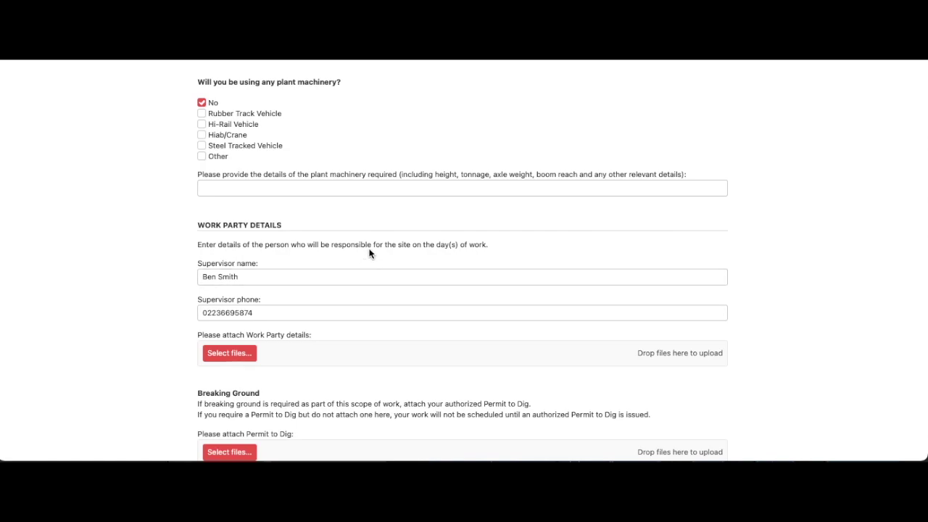
pyautogui.scroll(-1, 369, 253)
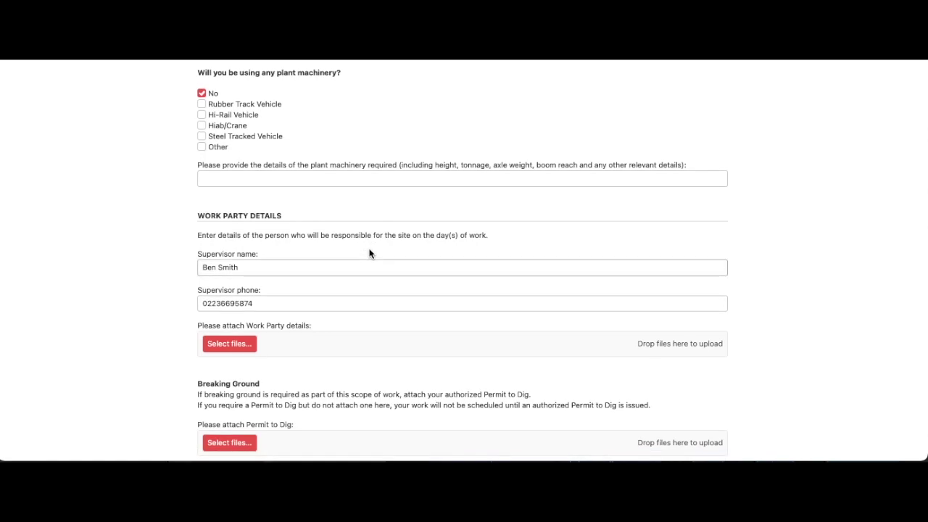
pyautogui.scroll(-3, 369, 253)
pyautogui.scroll(-2, 369, 253)
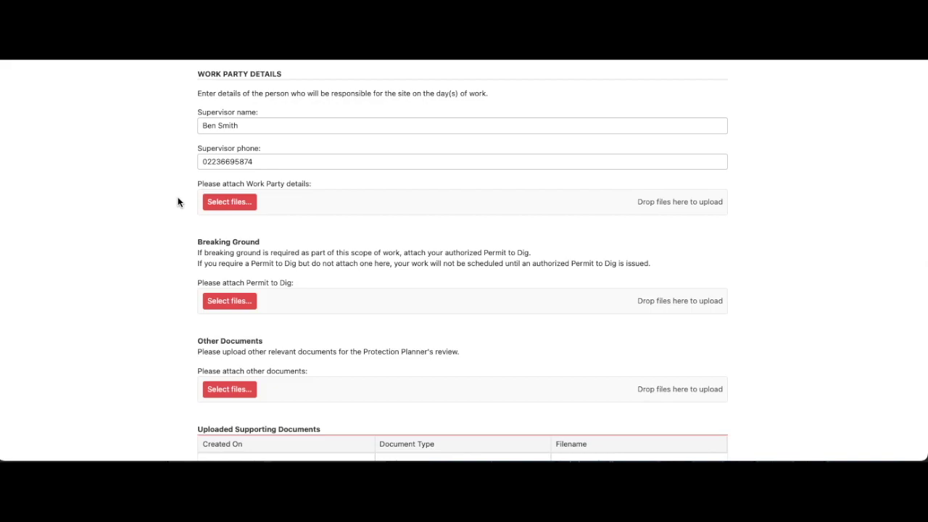
pyautogui.scroll(-2, 178, 202)
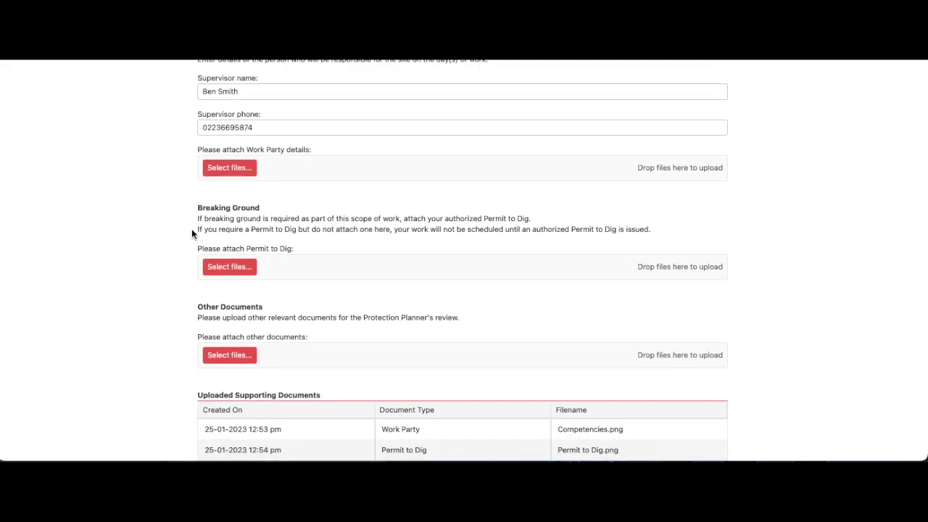
pyautogui.scroll(-4, 183, 262)
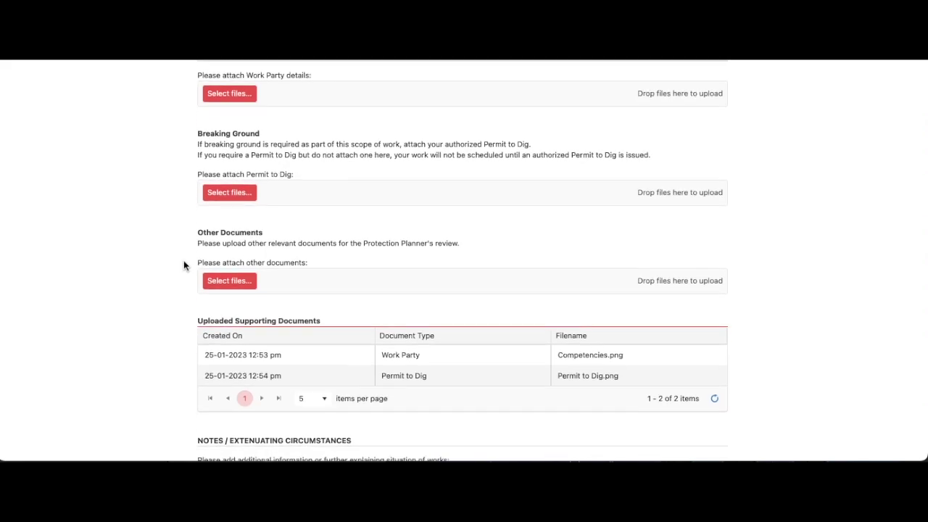
pyautogui.scroll(-5, 183, 262)
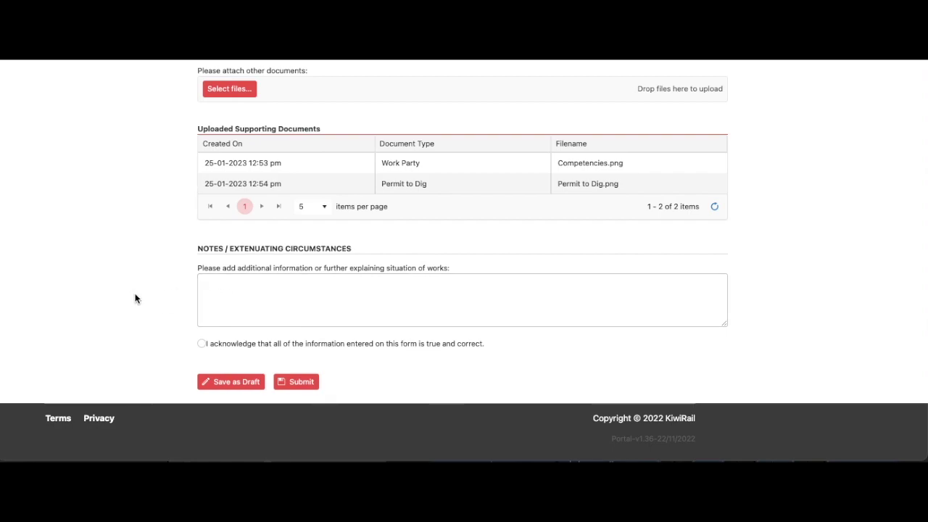
# Confirm the information is true and correct and accept the Processing Times and Protection Resources notice.
pyautogui.click(202, 344)
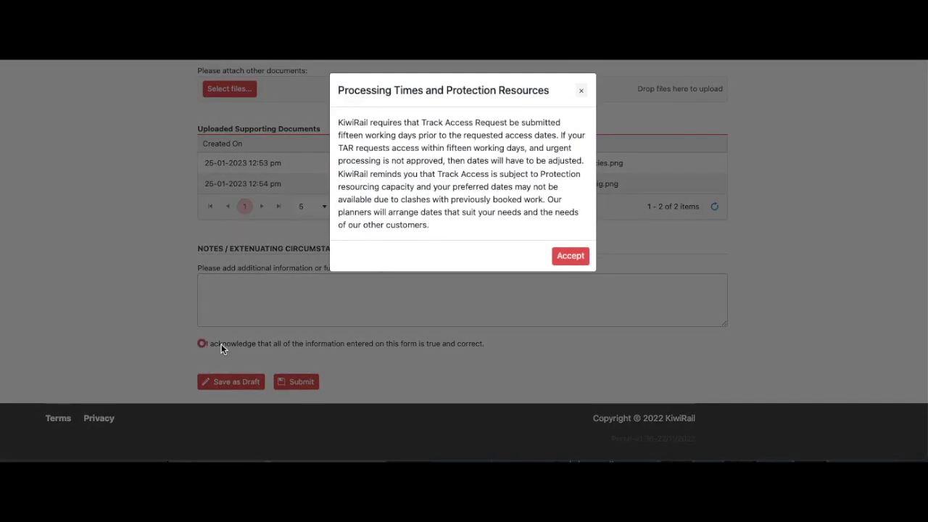
pyautogui.click(570, 260)
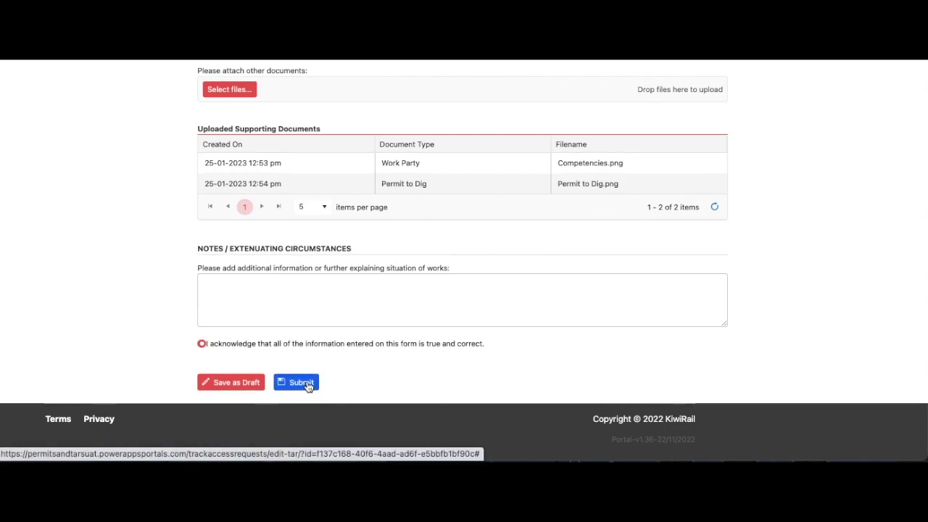
# Submit the Track Access Request and acknowledge the 'TAR Submitted' confirmation.
pyautogui.click(305, 383)
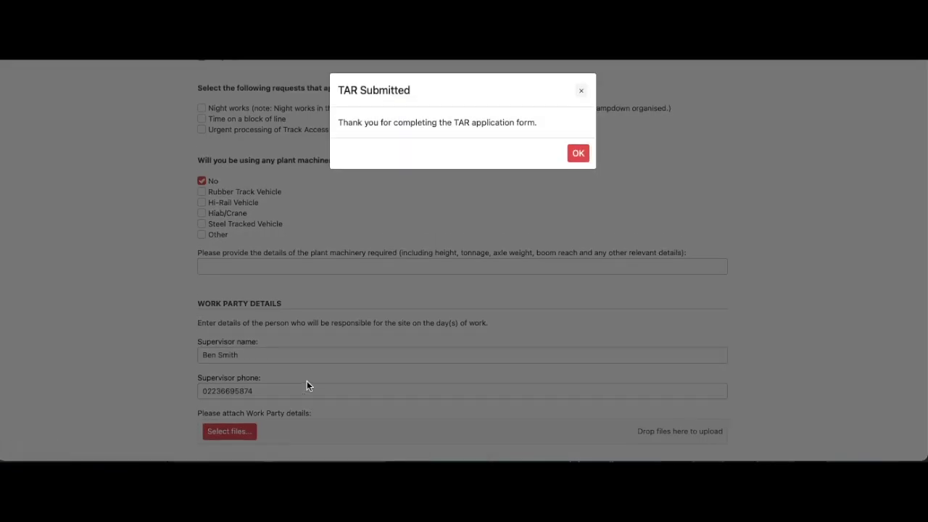
pyautogui.click(579, 158)
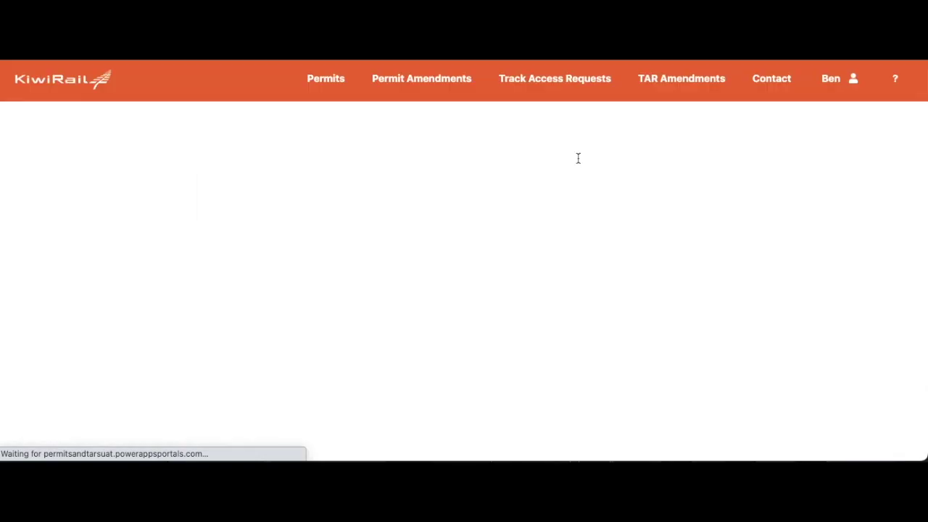